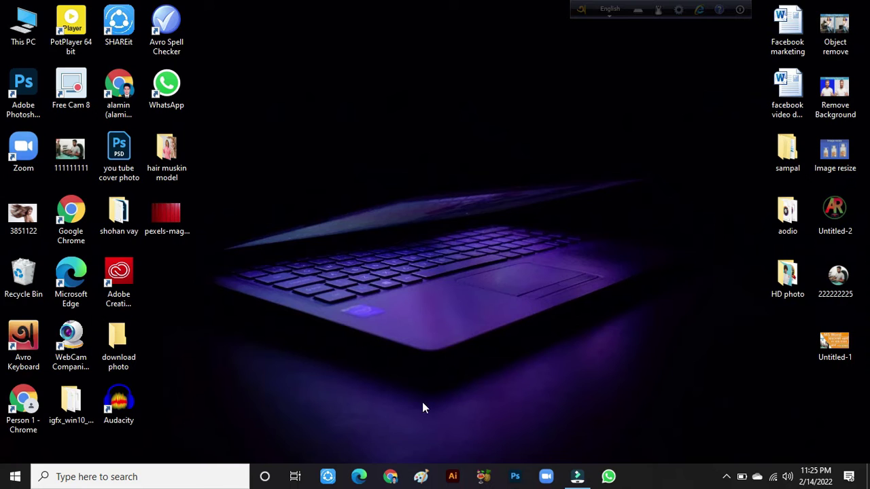
Step: Open Chrome, search the web for "canva" and open the official Canva website from the results
left_click(397, 471)
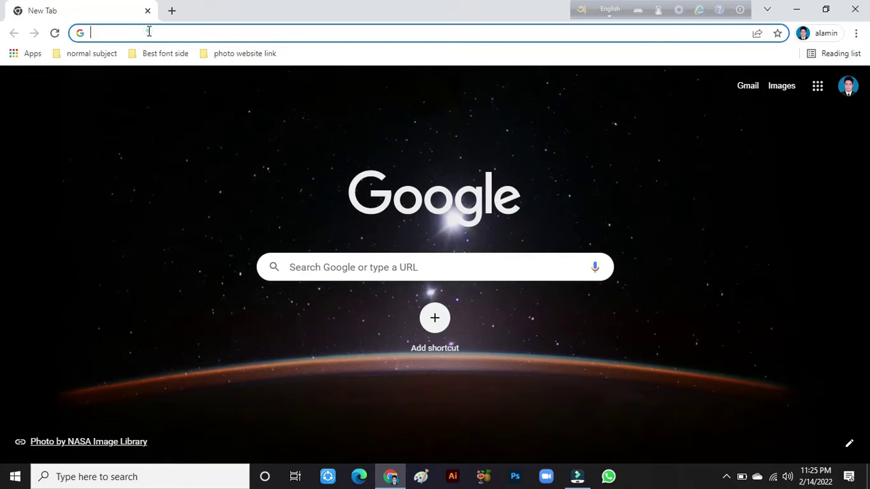
left_click(149, 31)
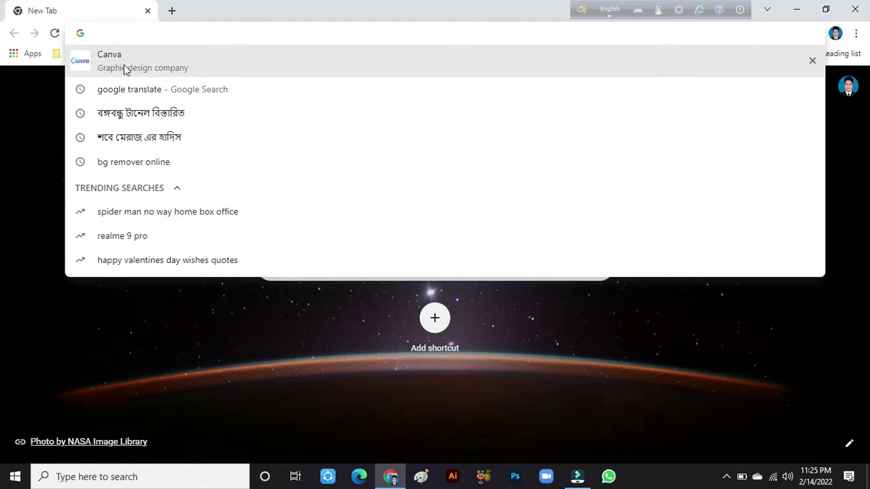
type("canva")
key("Return")
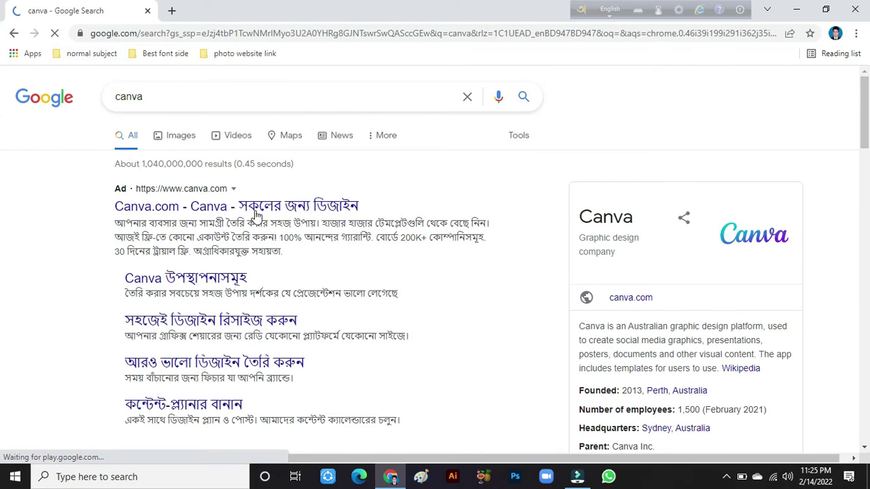
scroll(250, 237, "down", 7)
scroll(250, 237, "up", 1)
scroll(250, 237, "up", 1)
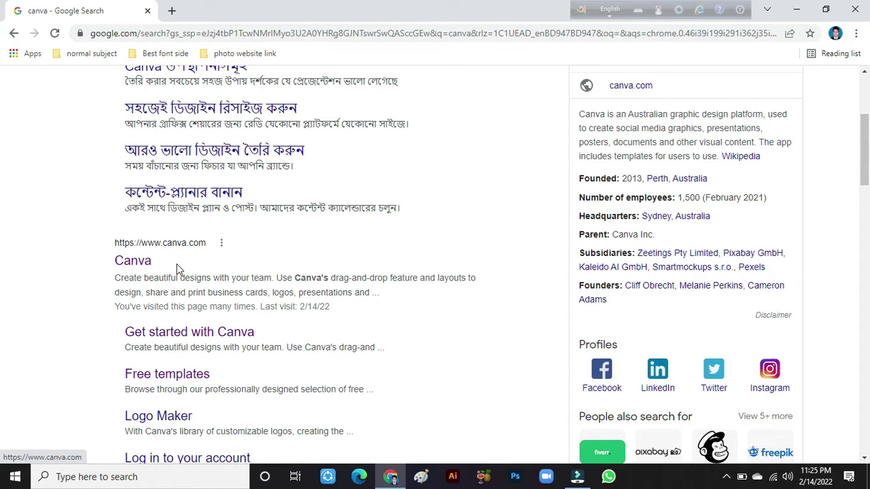
left_click(146, 265)
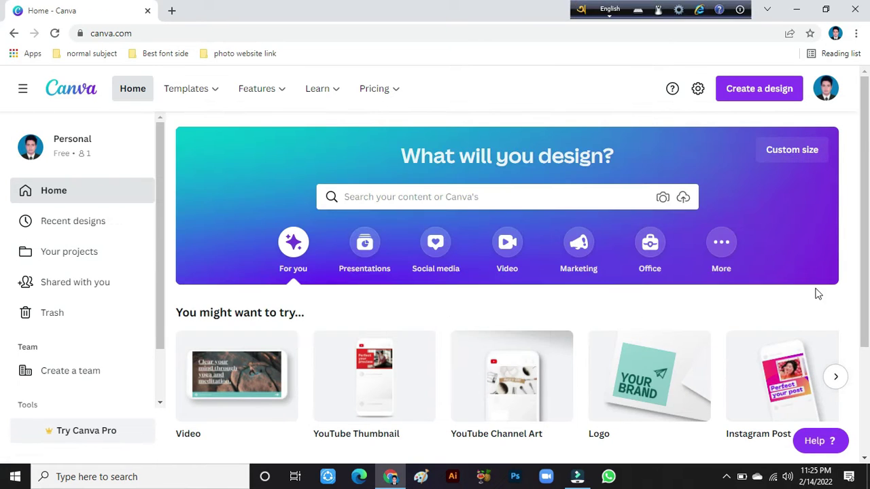
Step: Check which account is signed in to Canva and close its details
left_click(826, 93)
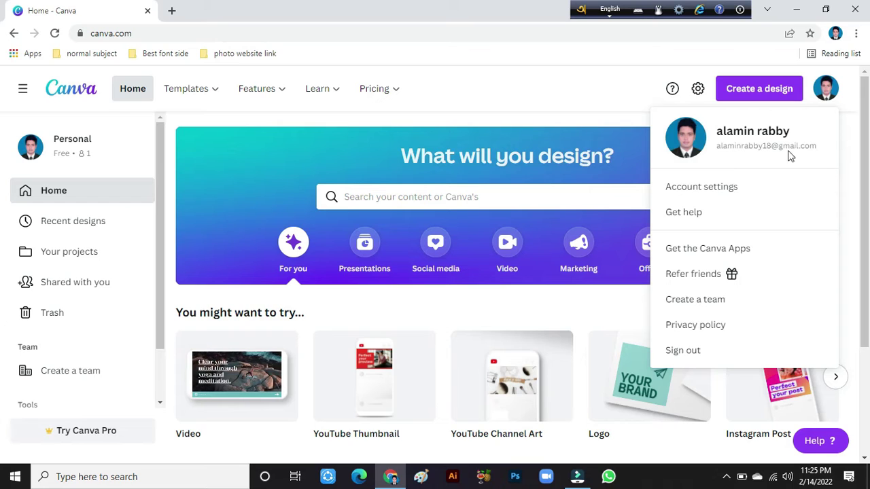
left_click(390, 10)
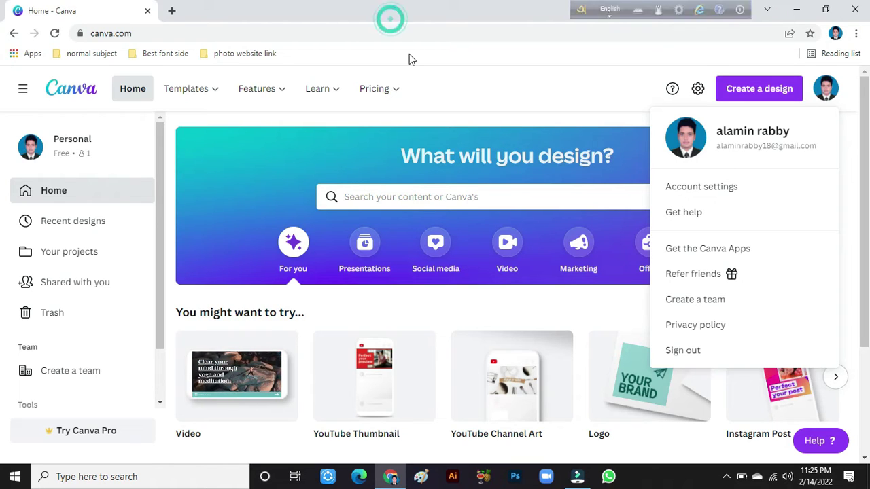
left_click(866, 93)
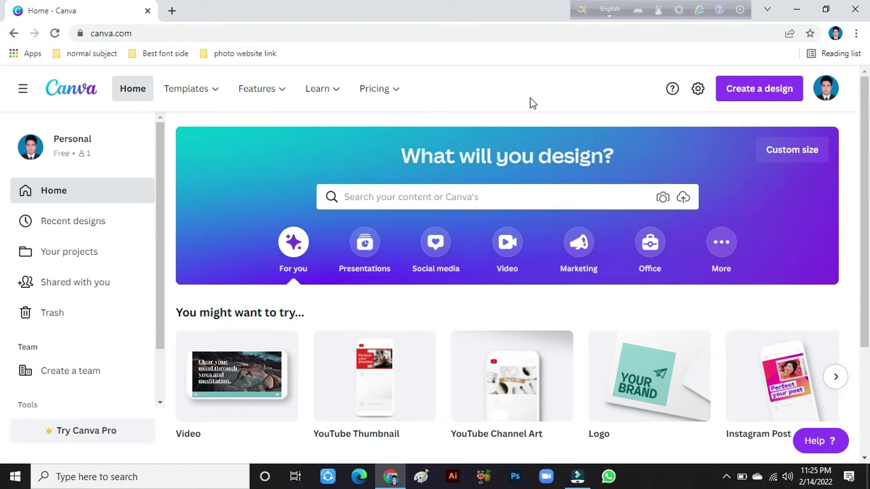
Step: Examine the custom size settings for a new design, including width, height and measurement unit
left_click(793, 157)
left_click(634, 211)
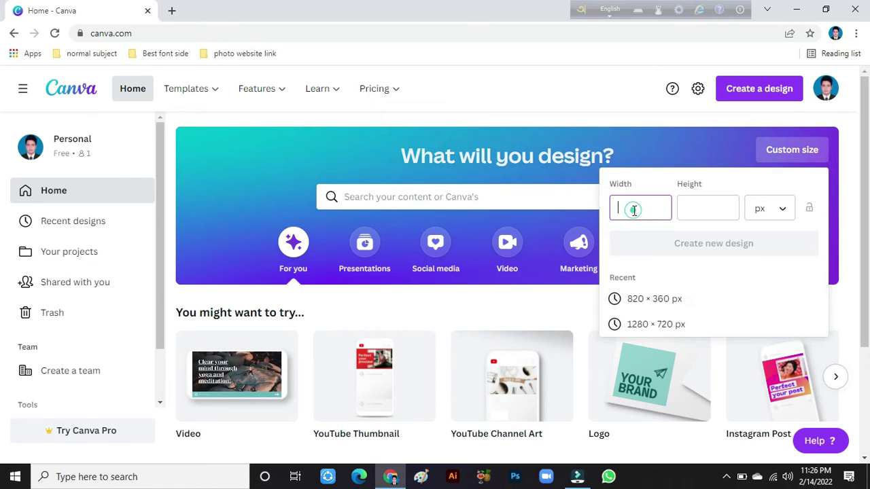
left_click(719, 204)
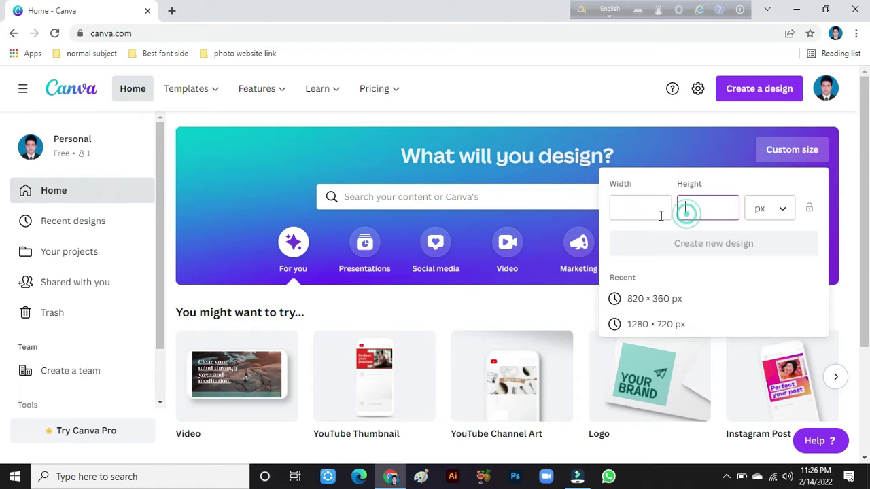
left_click(632, 208)
left_click(707, 206)
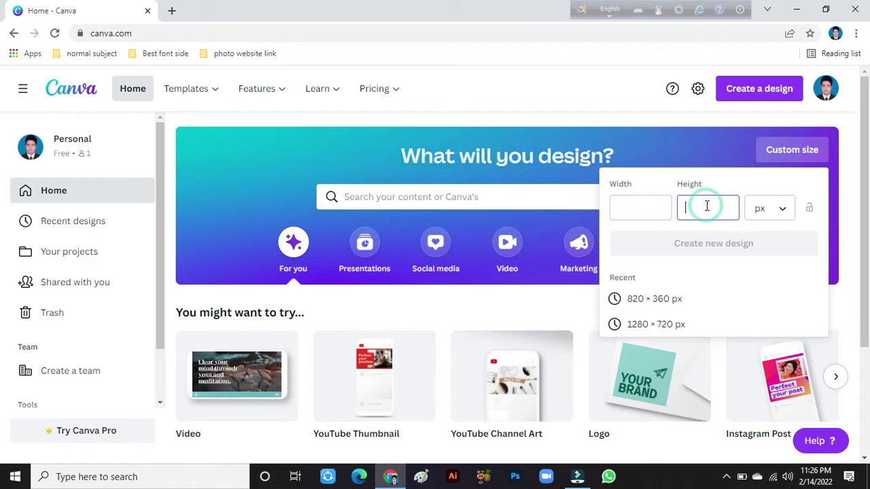
left_click(787, 216)
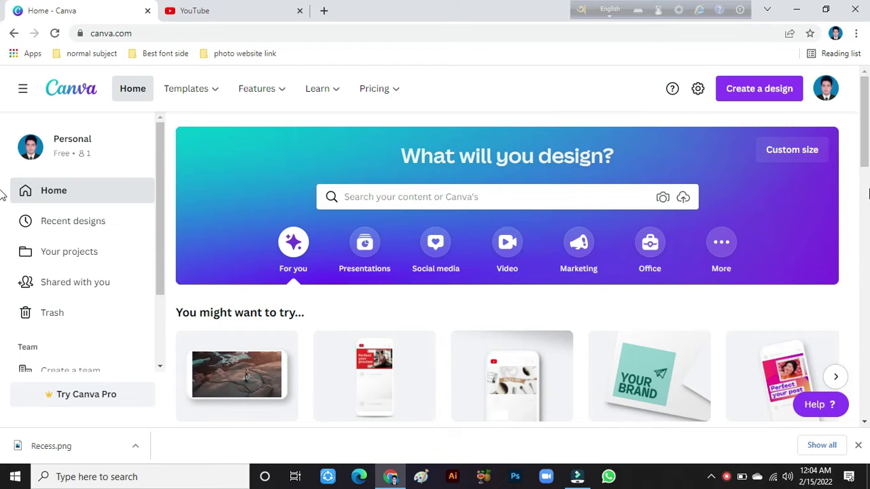
Step: Search the design types for "logo" and create a new blank Logo design
left_click(773, 98)
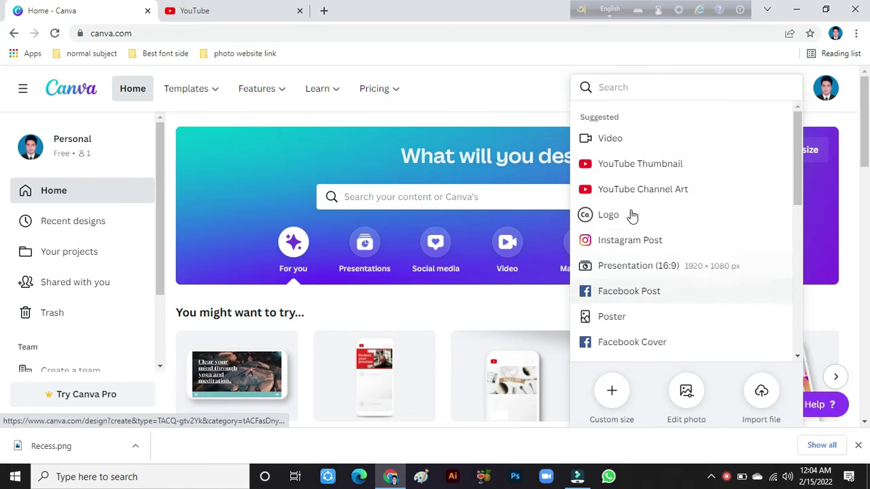
left_click(640, 89)
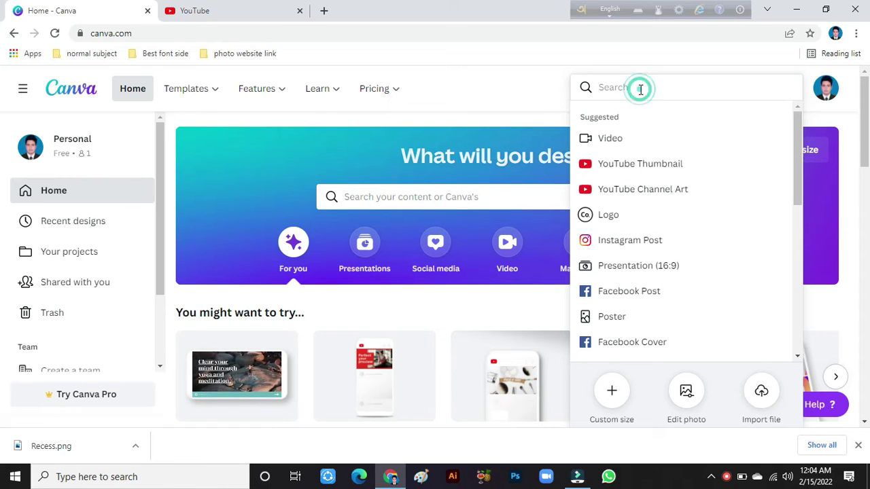
type("log")
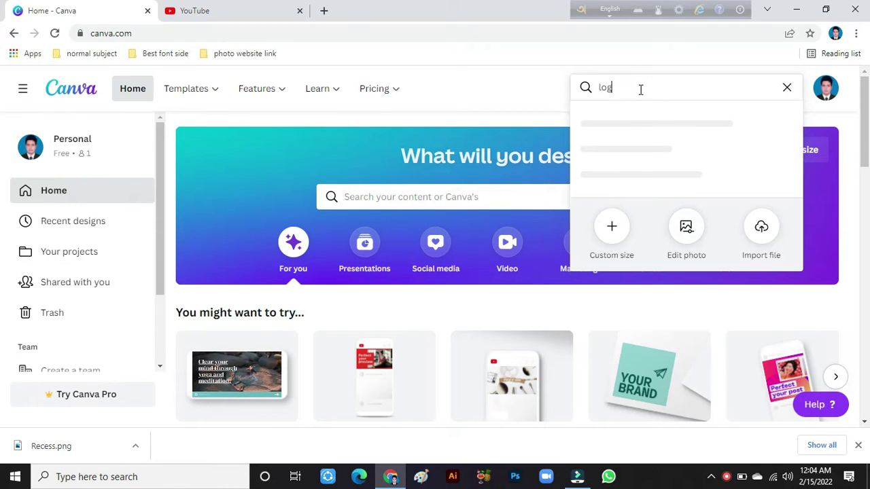
type("o")
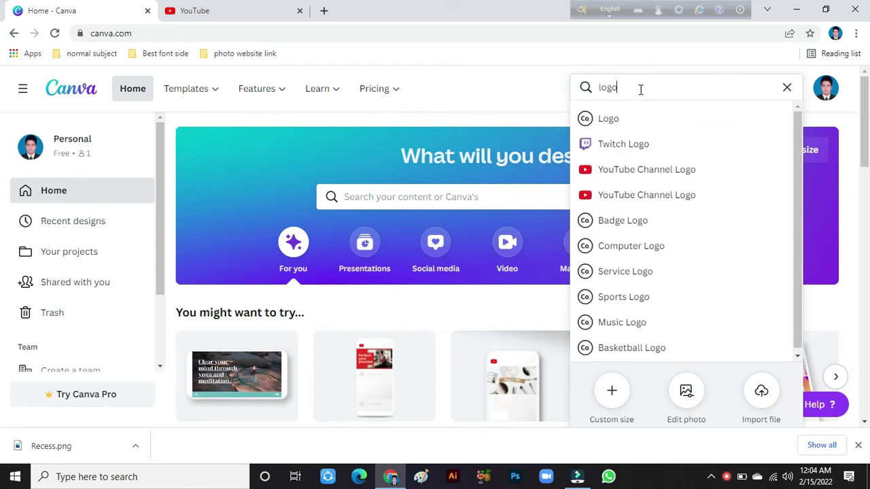
left_click(620, 126)
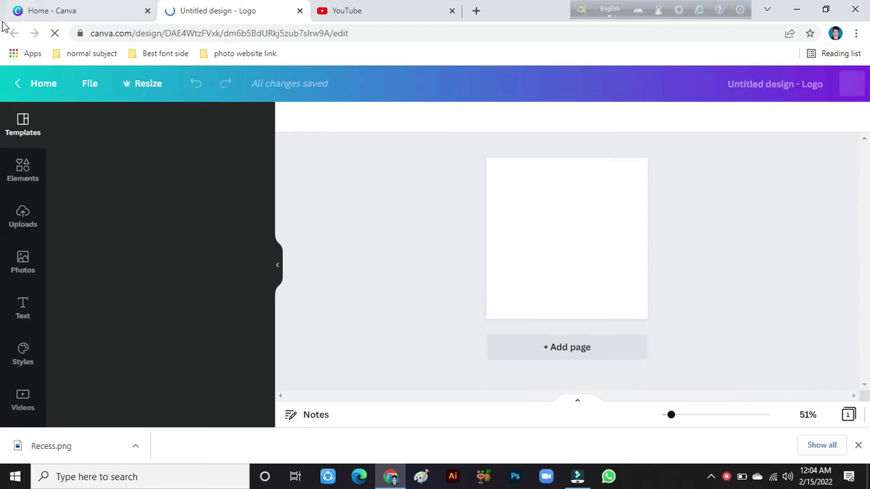
left_click(517, 238)
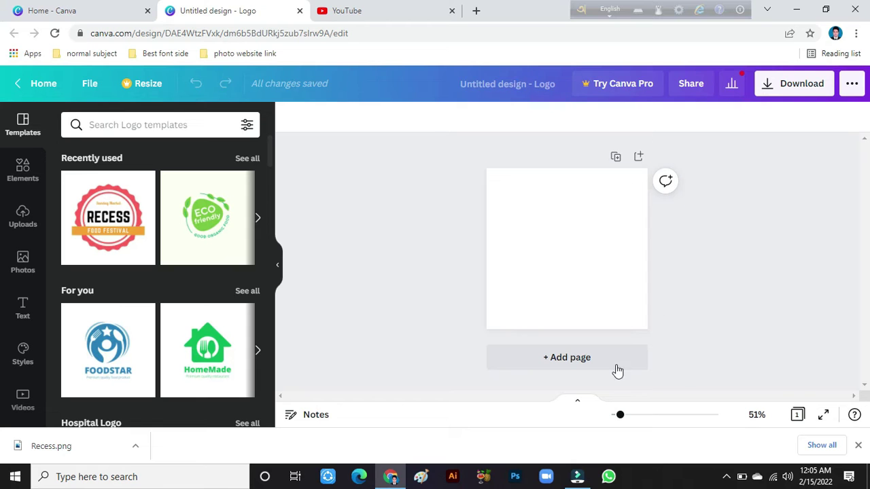
Step: Search the logo templates for "food logo"
scroll(14, 347, "down", 3)
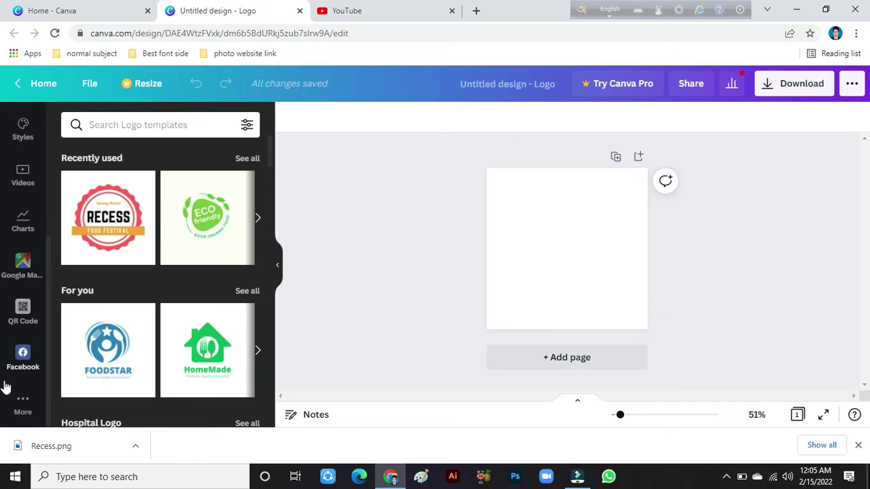
scroll(32, 333, "up", 3)
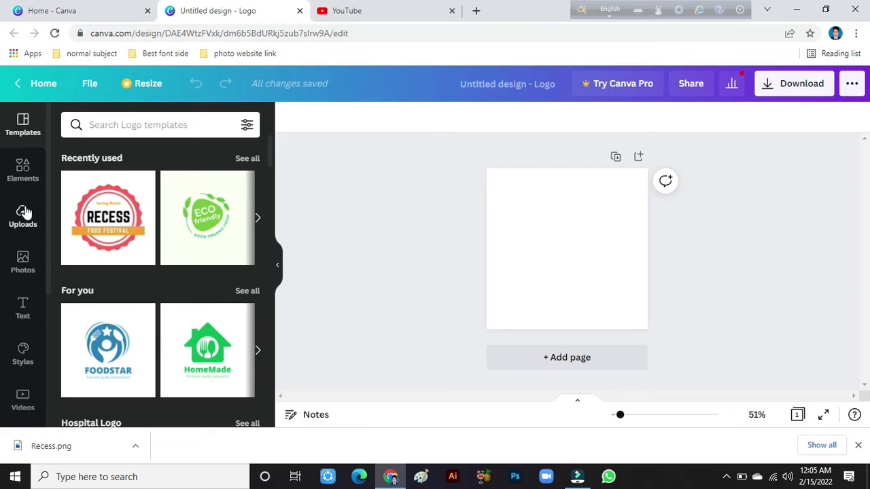
left_click(25, 134)
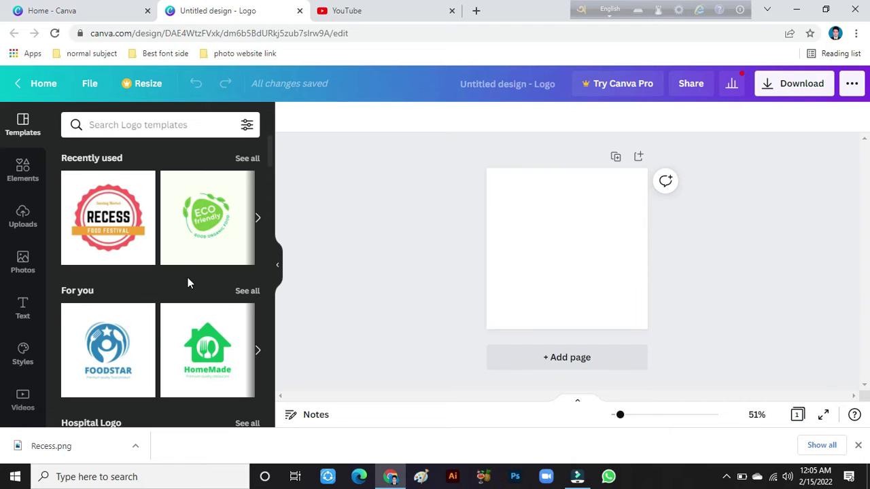
scroll(188, 282, "down", 15)
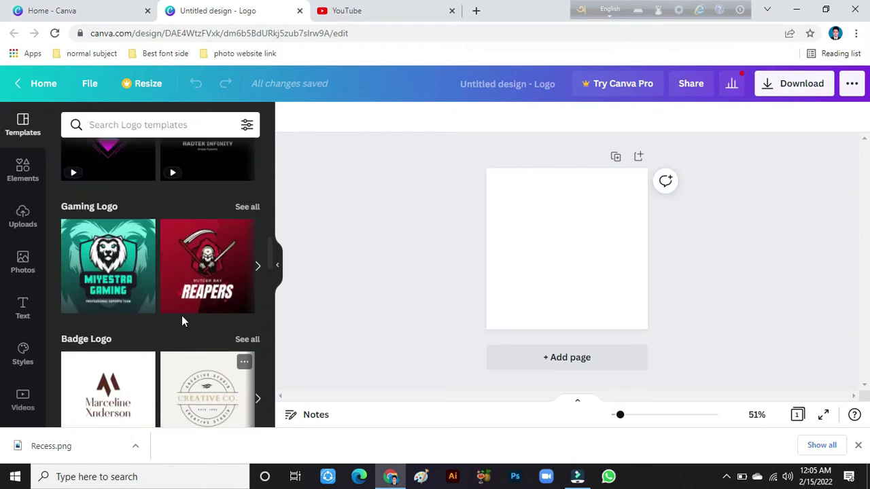
scroll(182, 315, "up", 15)
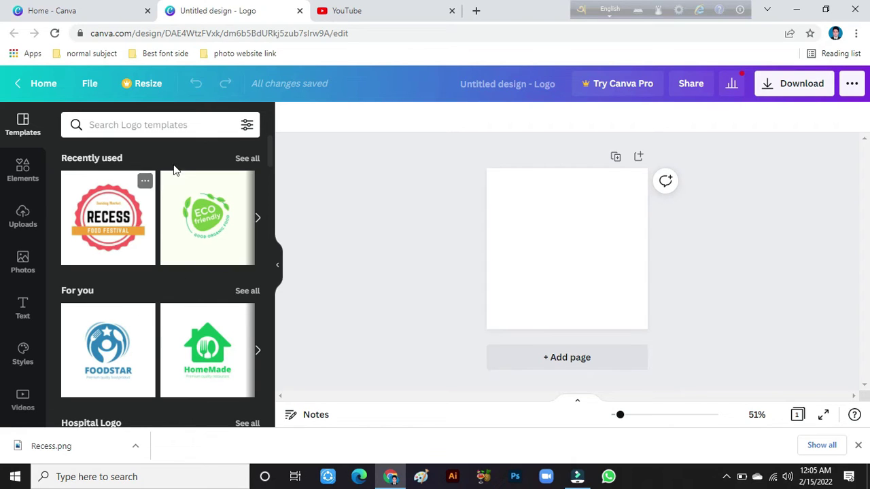
left_click(123, 125)
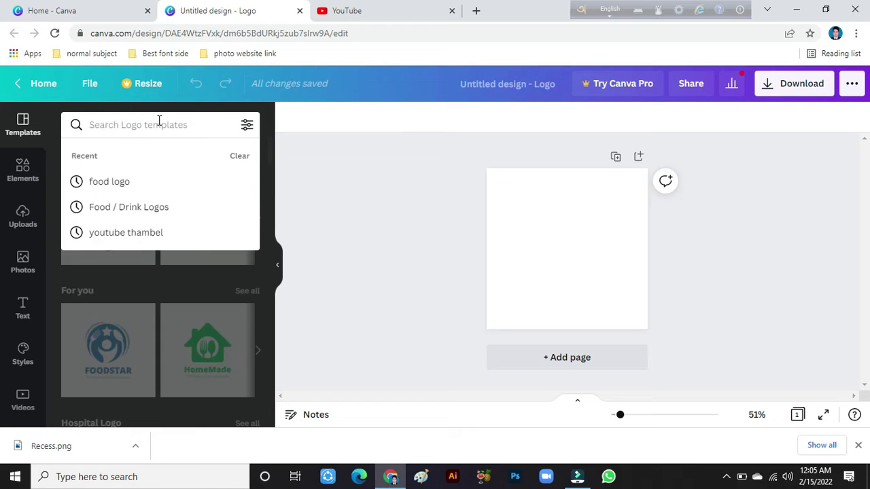
type("food ")
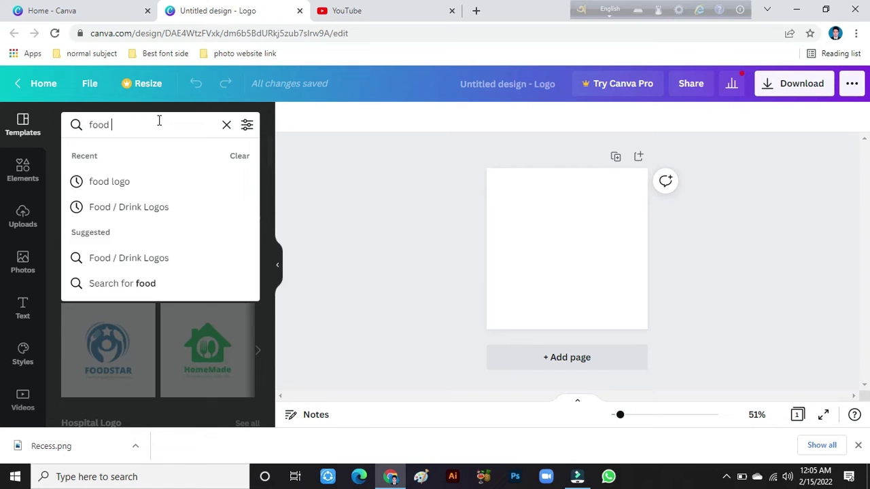
type("logo")
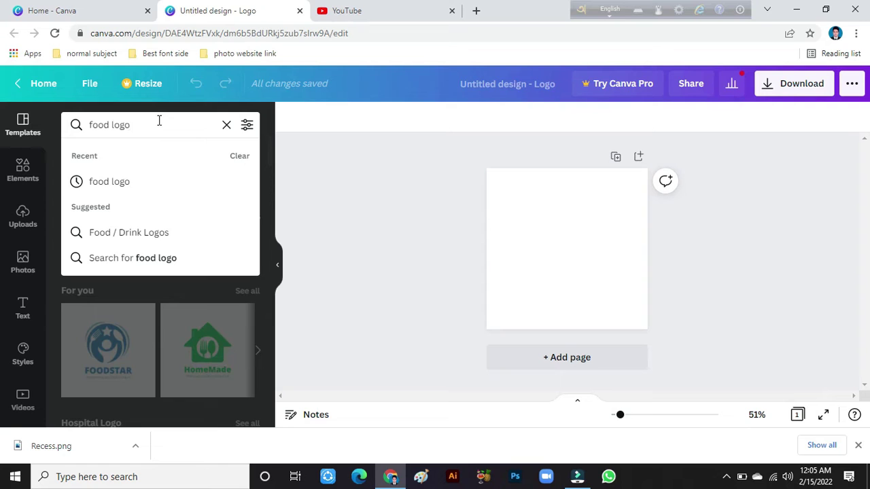
key("Return")
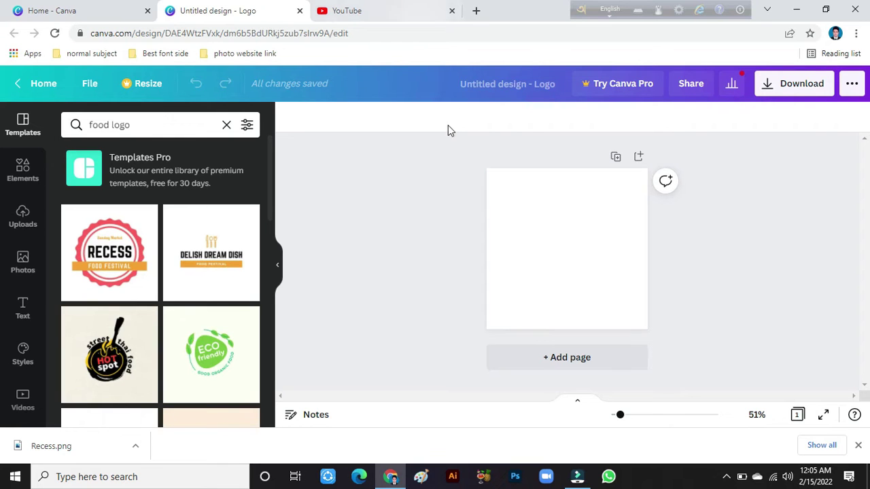
Step: Browse the food logo templates and apply the red-badge RECESS Food Festival template to the blank page
scroll(219, 310, "down", 3)
scroll(210, 299, "down", 4)
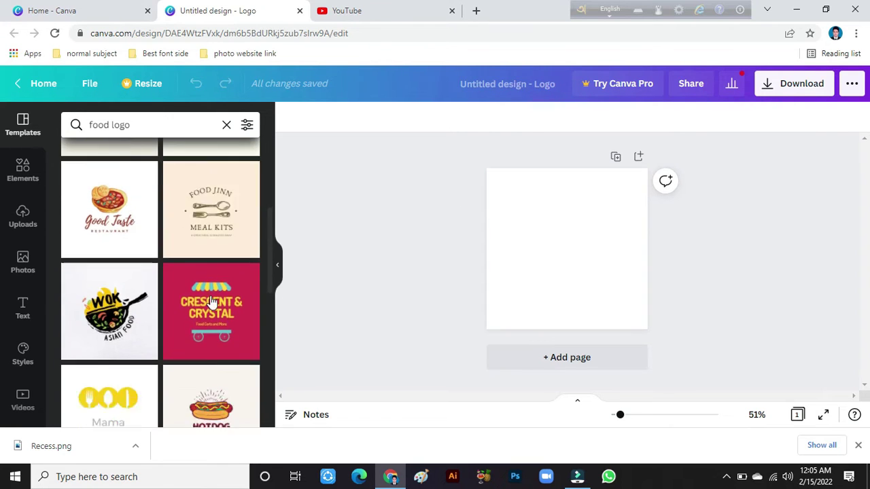
scroll(216, 297, "up", 8)
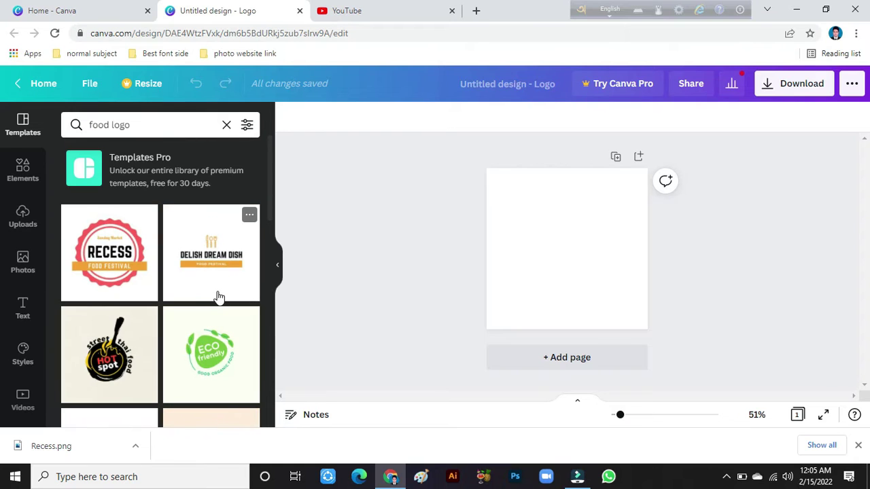
scroll(219, 297, "down", 3)
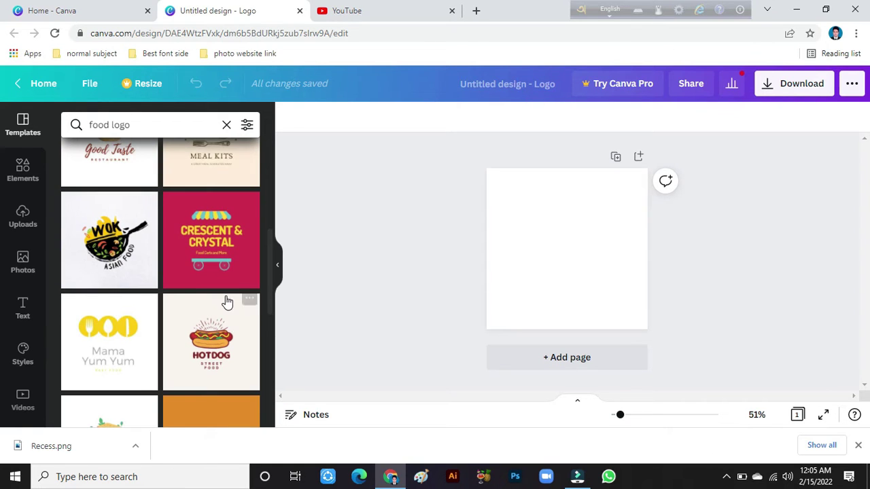
scroll(224, 321, "down", 3)
scroll(226, 325, "up", 7)
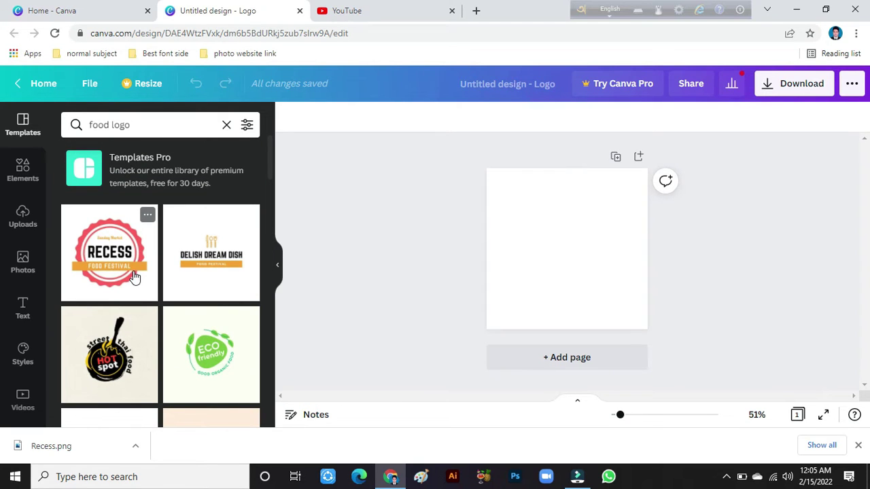
left_click(116, 260)
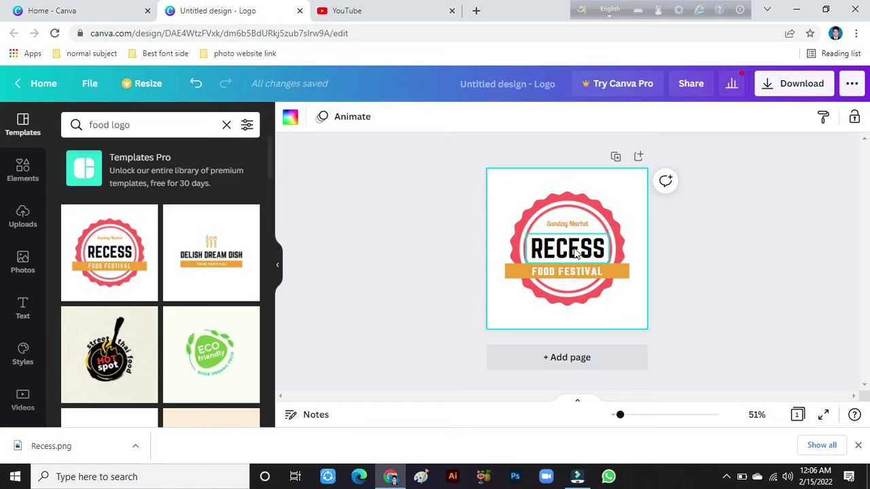
Step: Replace the RECESS heading in the badge's centre with RABBY FOOD, placing the two words on separate lines
left_click(565, 255)
double_click(589, 251)
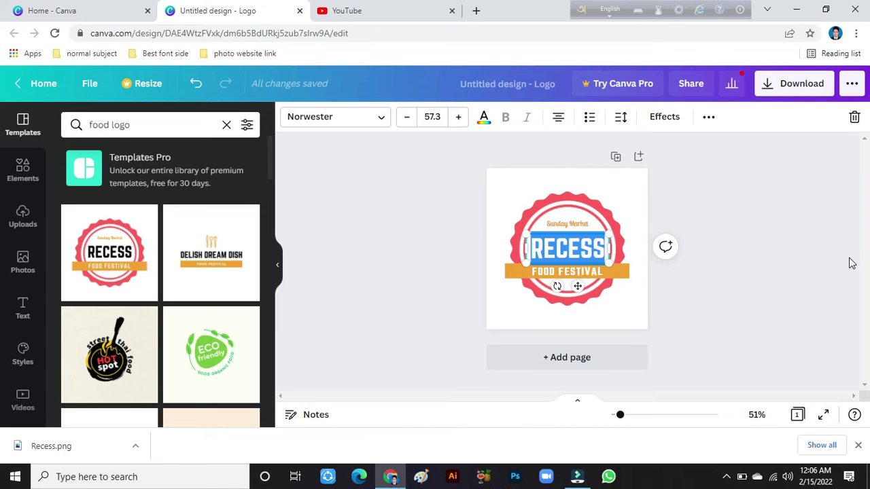
type("FOOD")
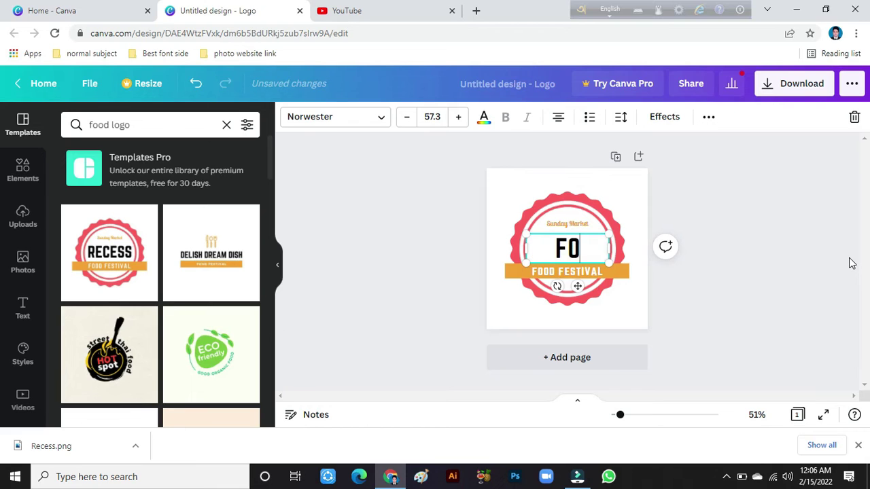
key("BackSpace")
key("BackSpace")
key("BackSpace")
key("BackSpace")
type("RA")
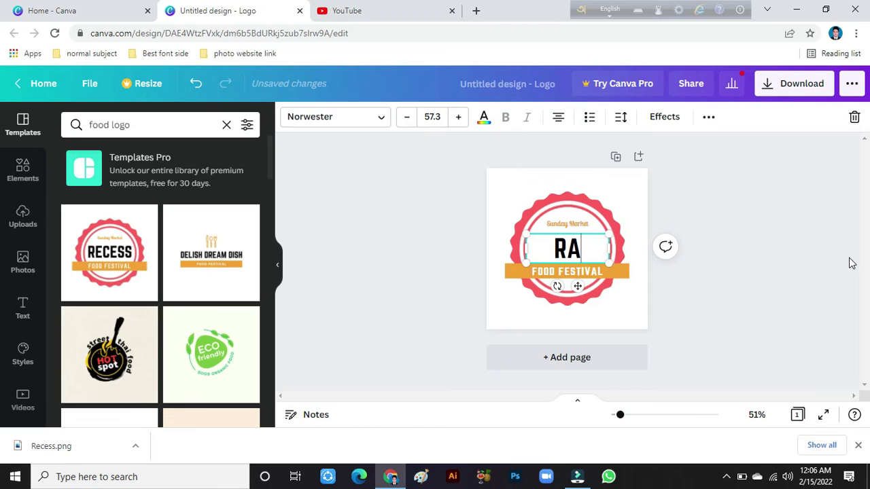
type("BBY")
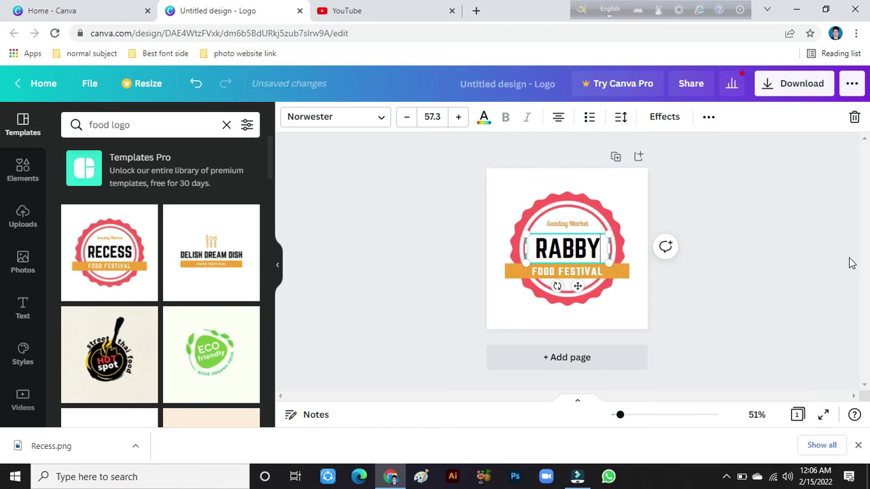
key("Return")
type("FOOD")
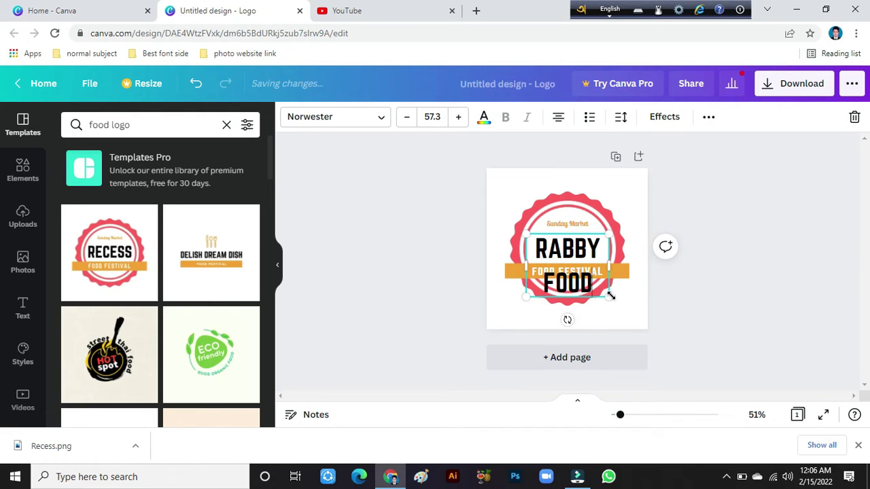
Step: Shrink the RABBY FOOD heading to font size 26.8 to fit above the orange banner, and colour it dark blue
left_click_drag(610, 296, 573, 231)
double_click(583, 256)
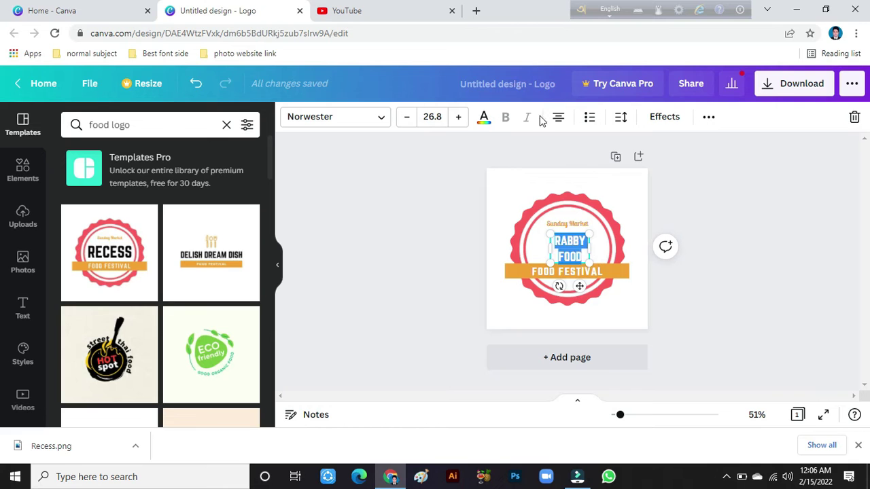
left_click(484, 117)
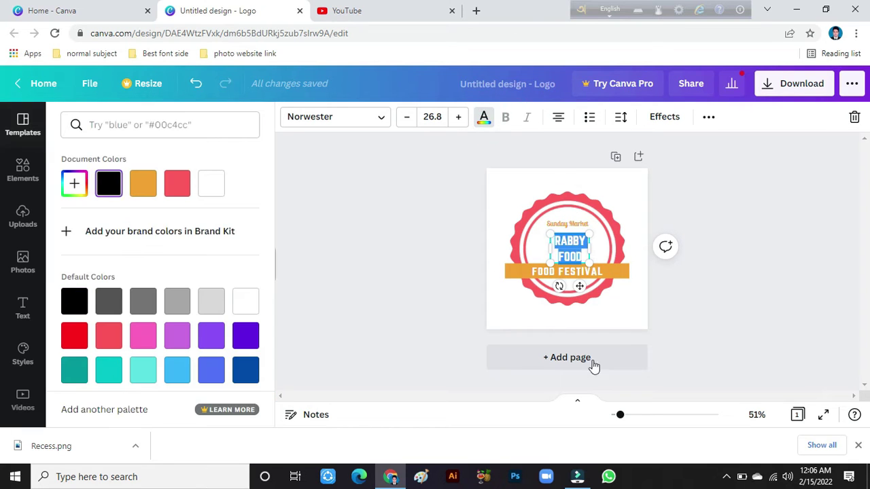
left_click(246, 381)
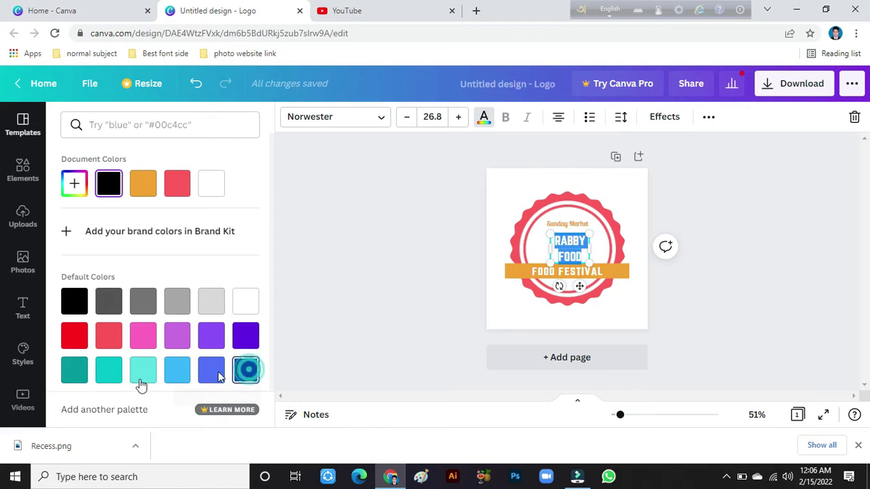
left_click(729, 260)
Step: Select the red scalloped badge behind the text and open its colour choices
left_click(625, 305)
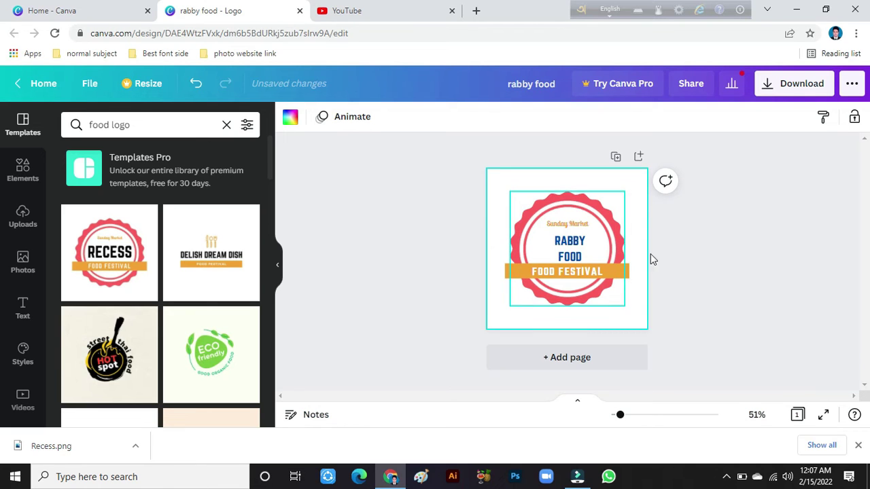
left_click(624, 240)
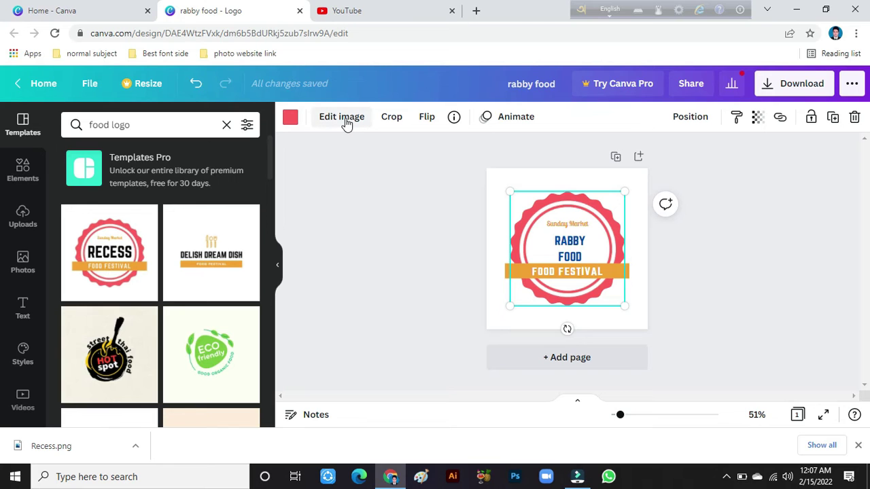
left_click(290, 119)
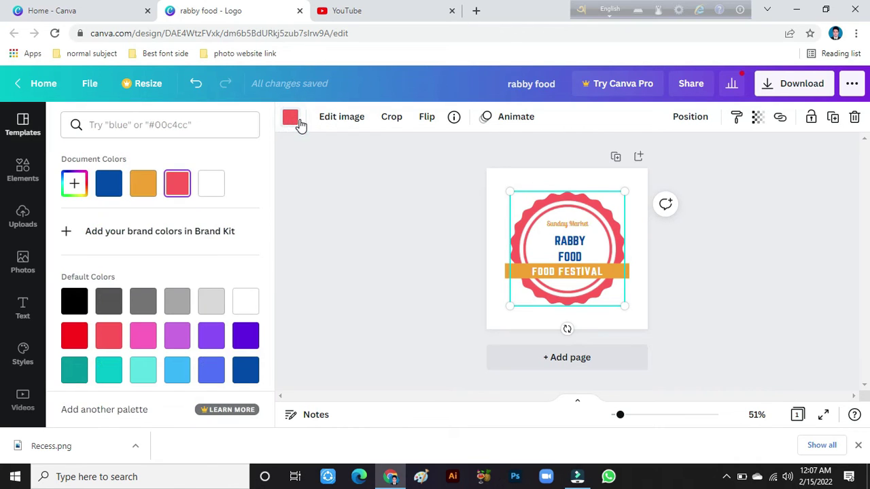